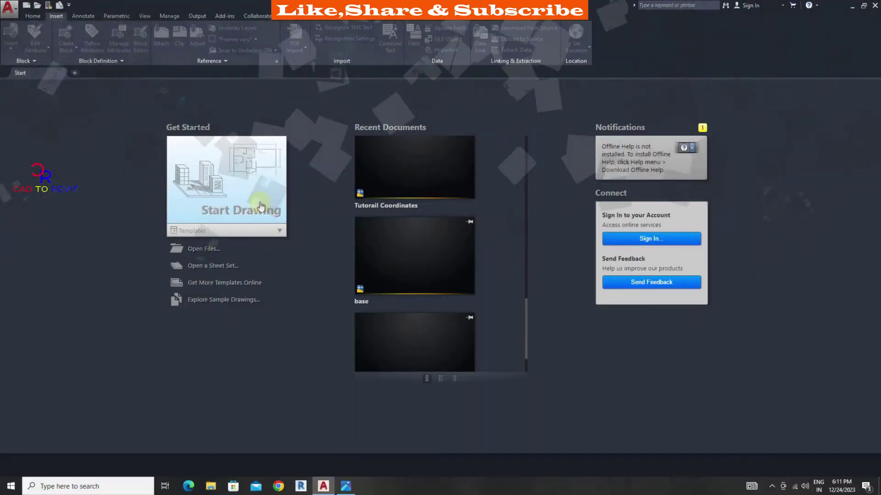
Open a new blank drawing from the Start Drawing tile.
click(260, 206)
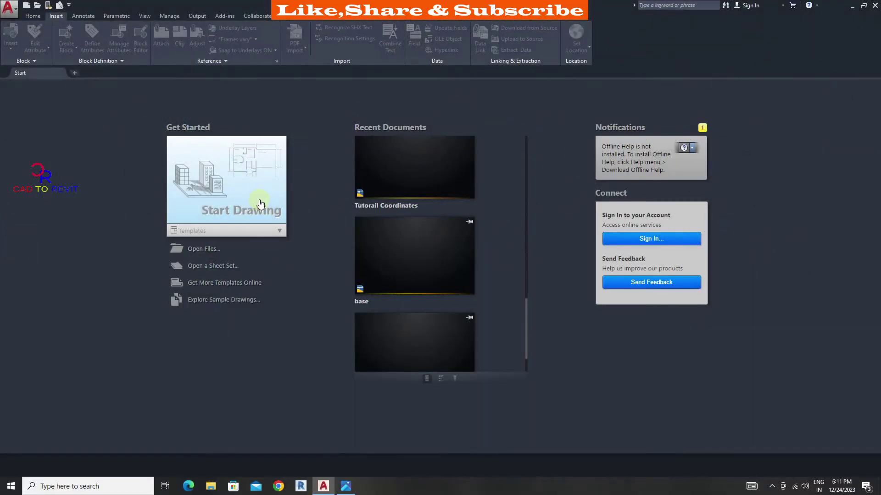
Turn off the grid and set PTYPE to circle-with-X, size 2 in absolute units.
key(F7)
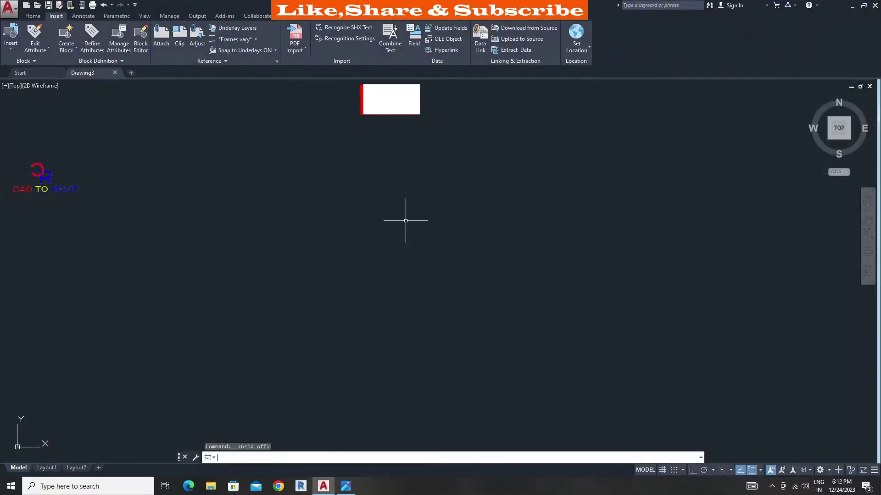
key(Escape)
key(Escape)
text(ptype)
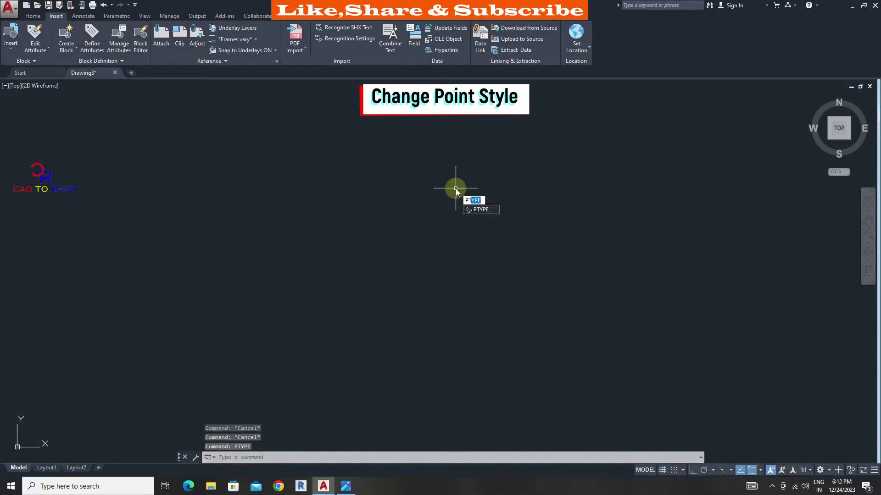
key(Return)
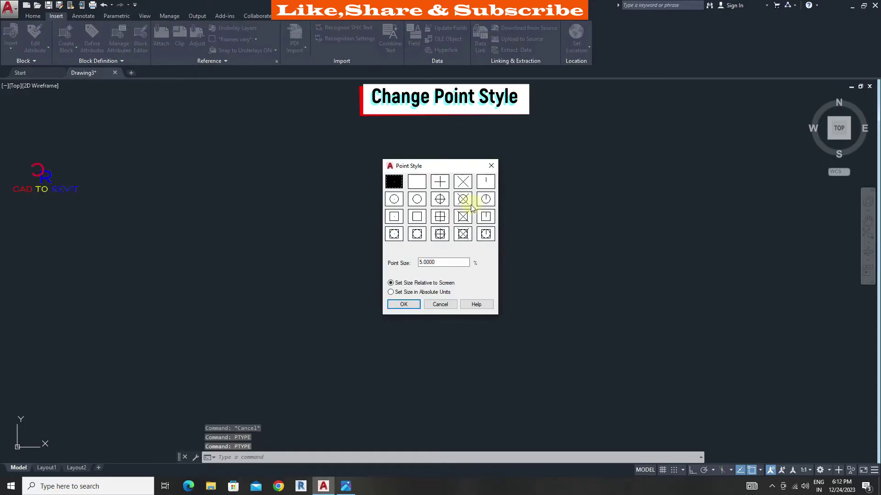
click(464, 201)
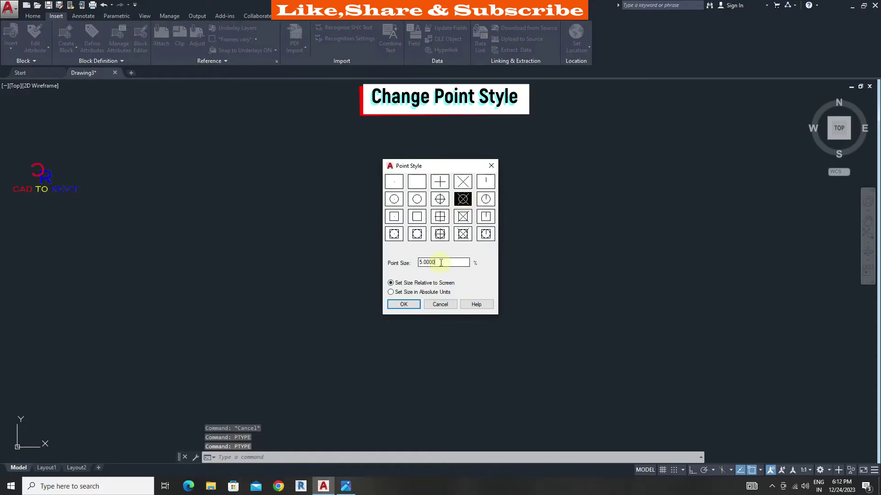
drag(441, 263, 394, 263)
text(2)
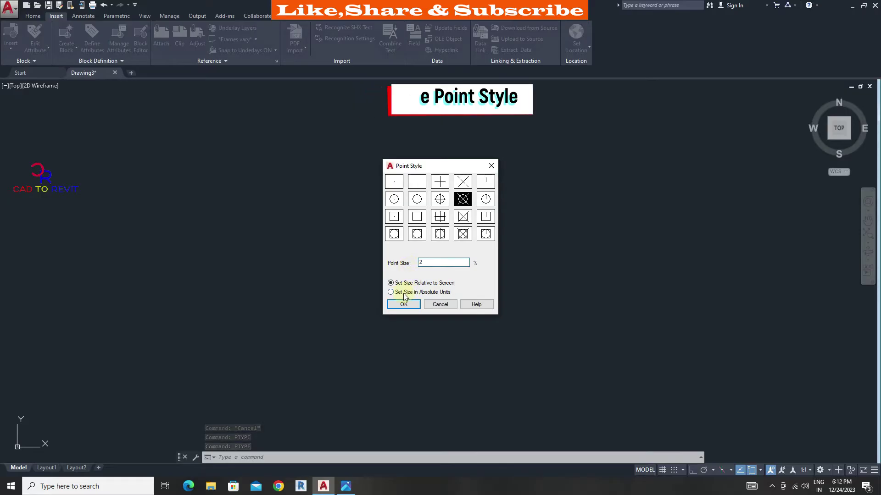
click(420, 293)
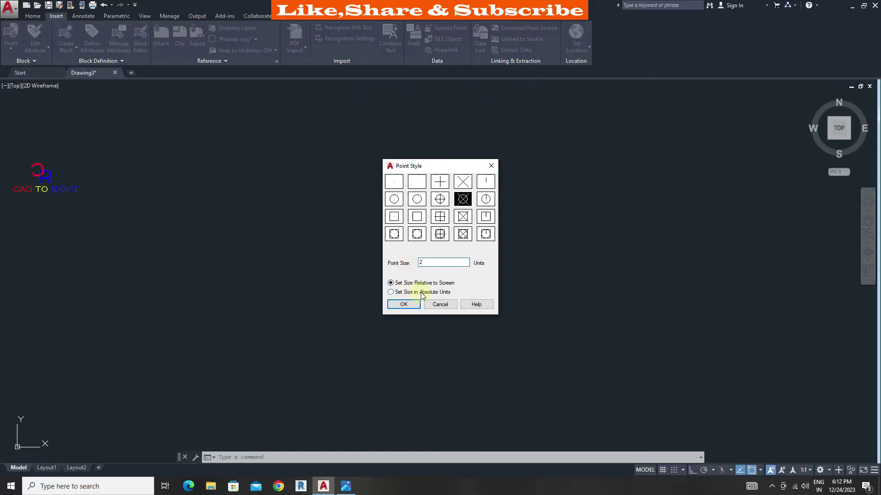
click(411, 302)
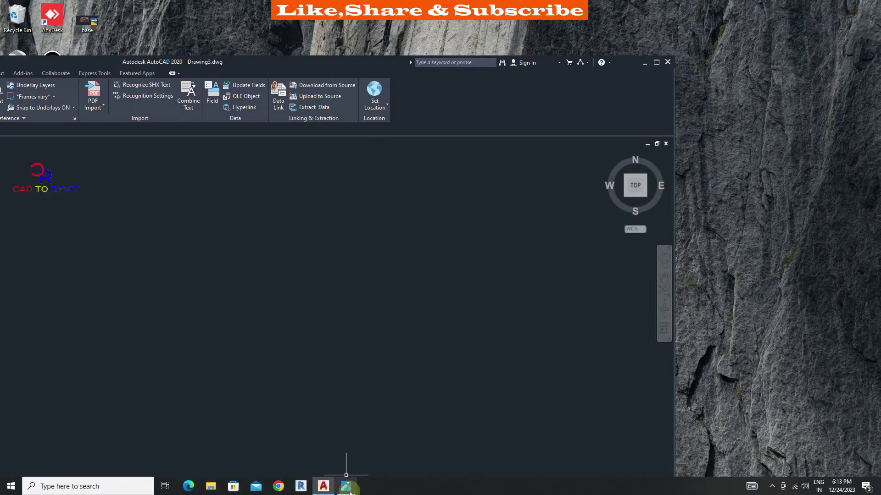
Place the SITE LAYOUT.jpg sketch in Photos to the right of a narrowed AutoCAD window.
click(346, 485)
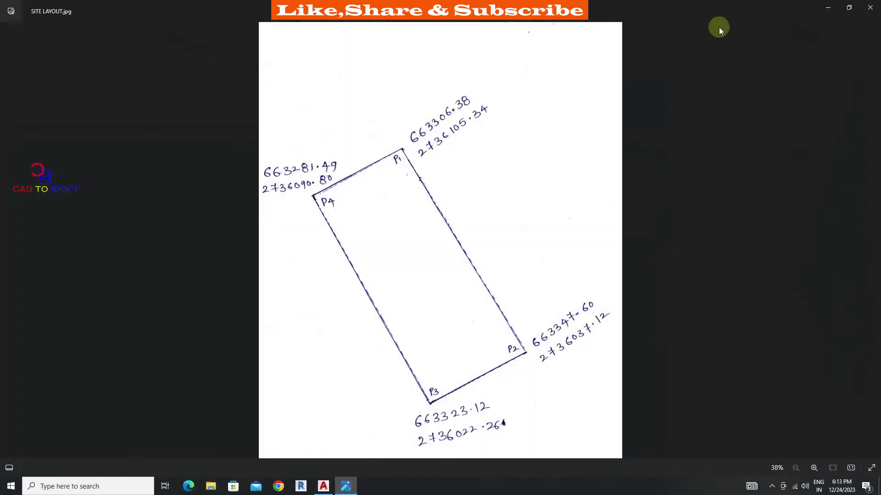
click(843, 15)
drag(406, 25, 701, 102)
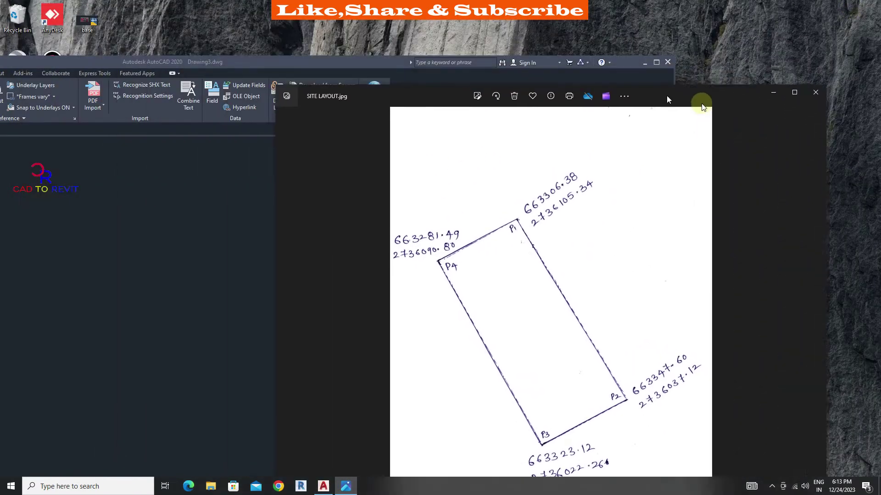
drag(360, 59, 361, 23)
click(495, 120)
drag(495, 120, 665, 92)
drag(405, 33, 378, 27)
drag(709, 192, 523, 197)
click(344, 230)
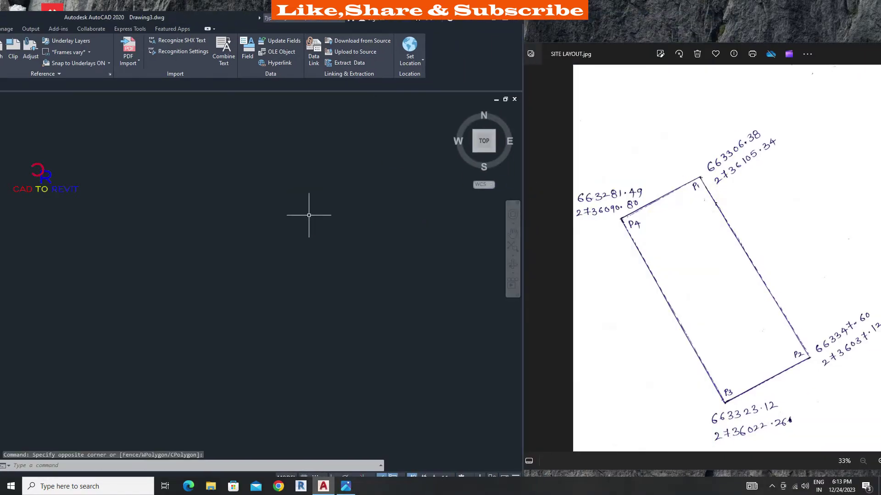
Place point P1 at 663306.38, 2736105.34 with the PO command.
text(P)
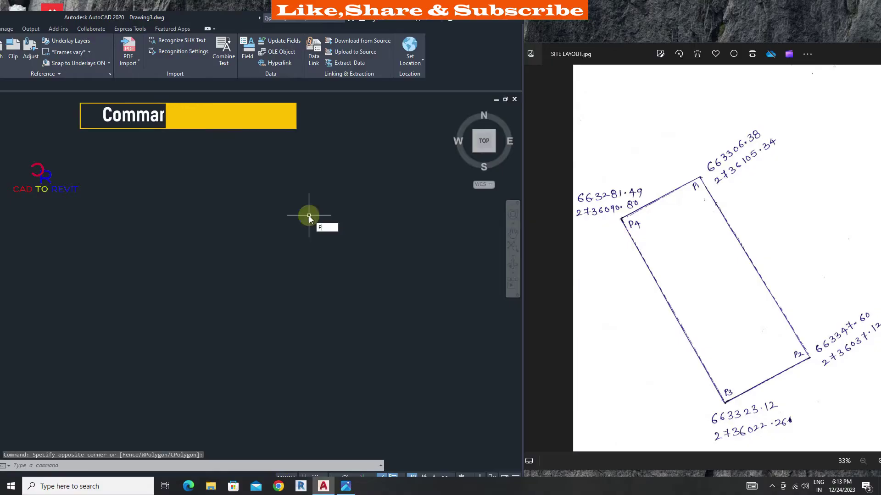
text(O)
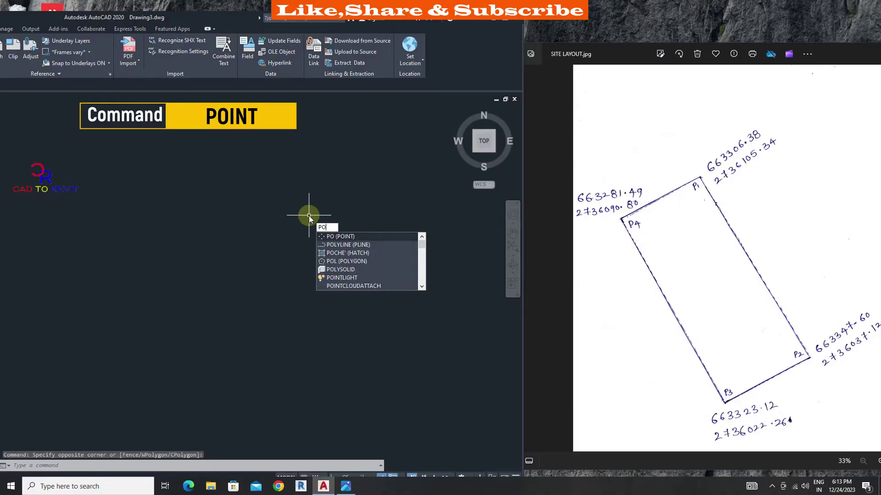
click(339, 238)
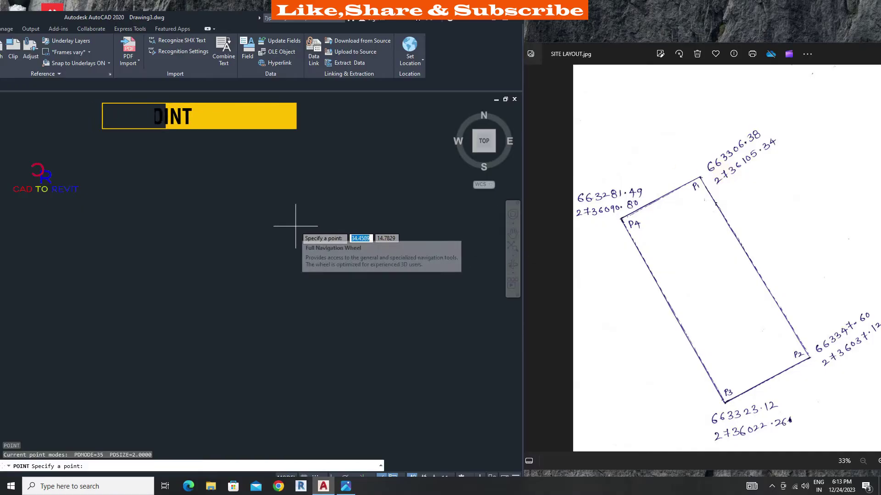
text(6633)
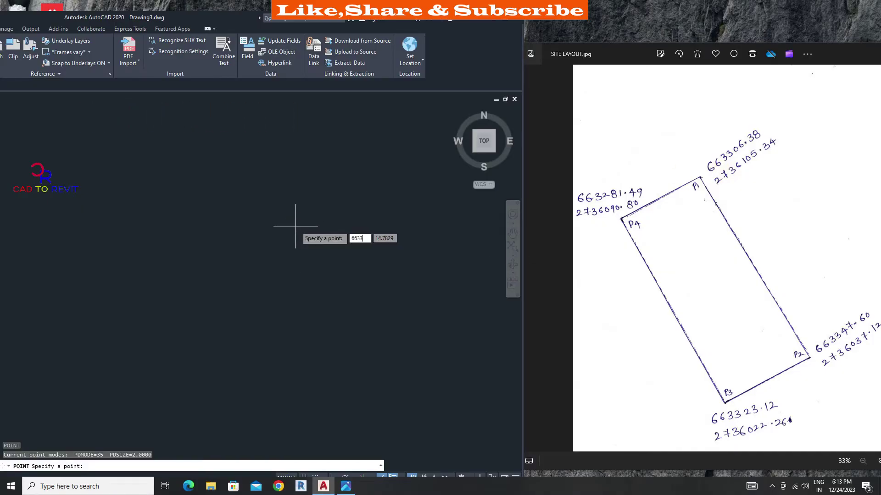
text(06.38)
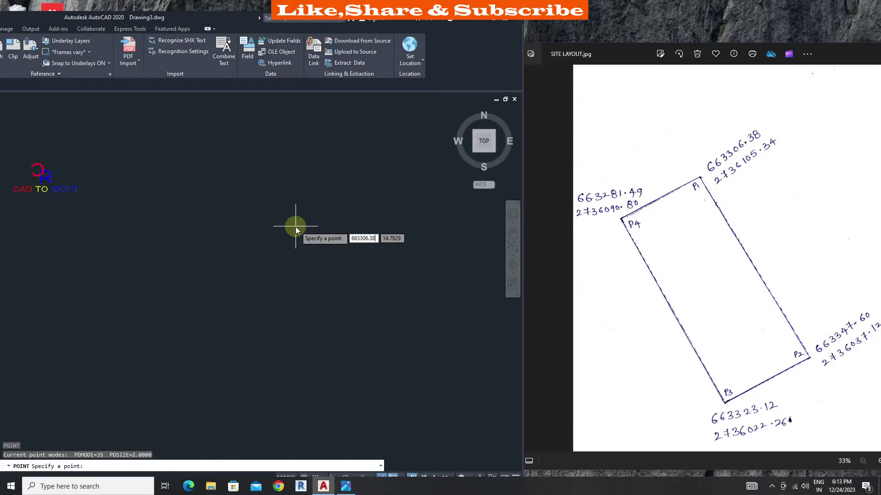
key(Tab)
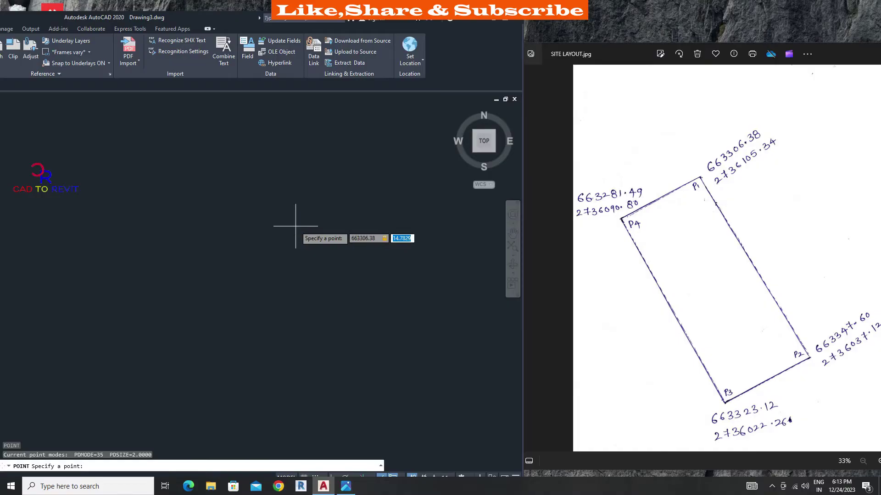
text(2736105)
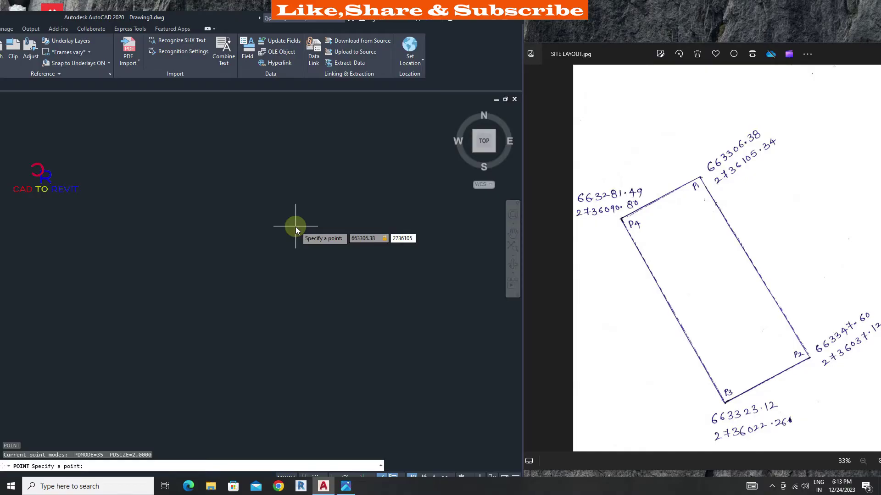
text(.34)
key(Return)
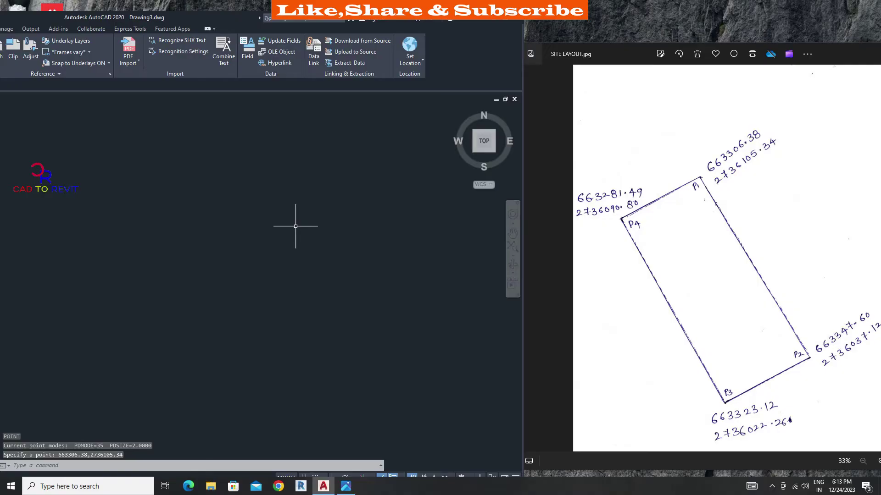
Zoom to extents, then zoom out and pan so the point is visible.
text(z)
key(Return)
text(e)
key(Return)
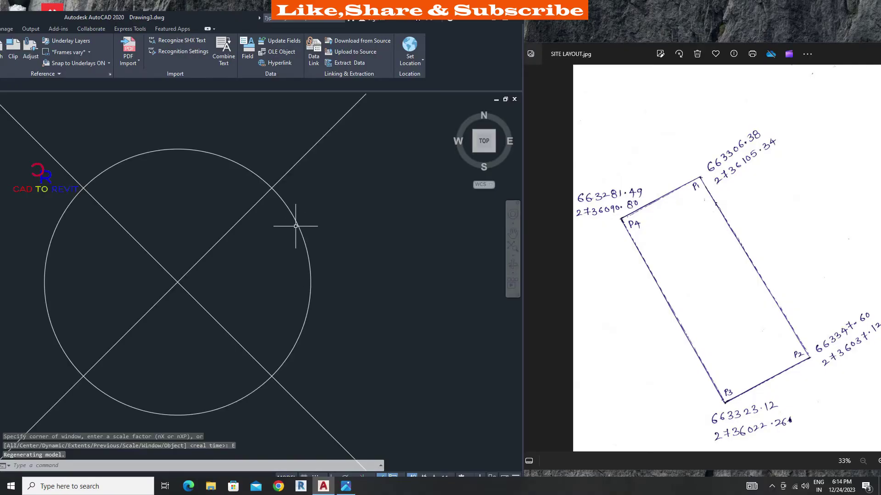
scroll(296, 226, down, 6)
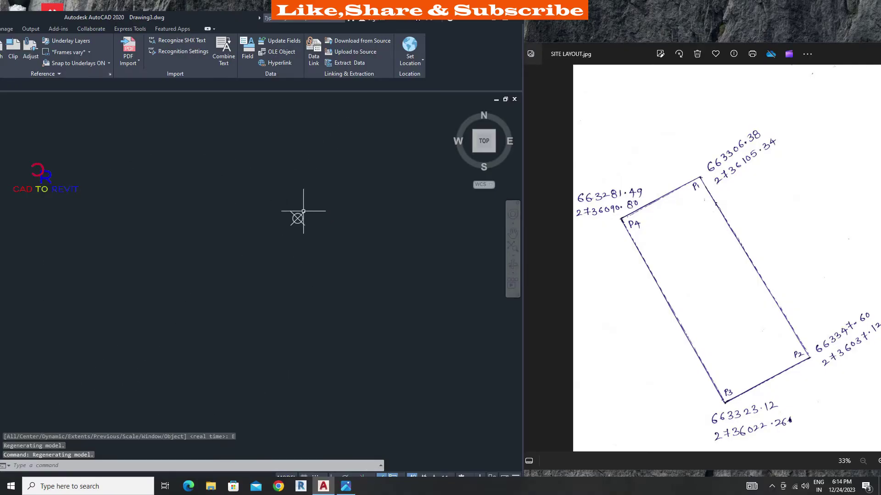
middle_drag(322, 239, 318, 215)
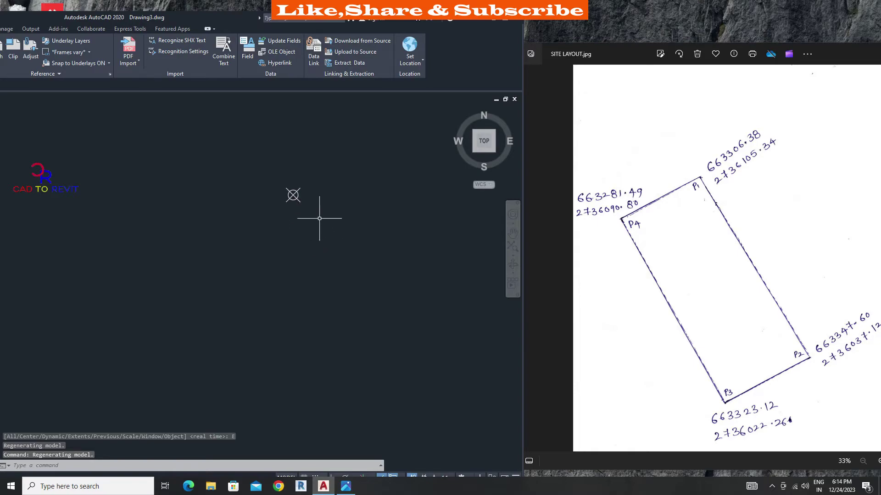
Place point P2 at 663347.60, 2736037.12 and zoom to show all points.
text(PO)
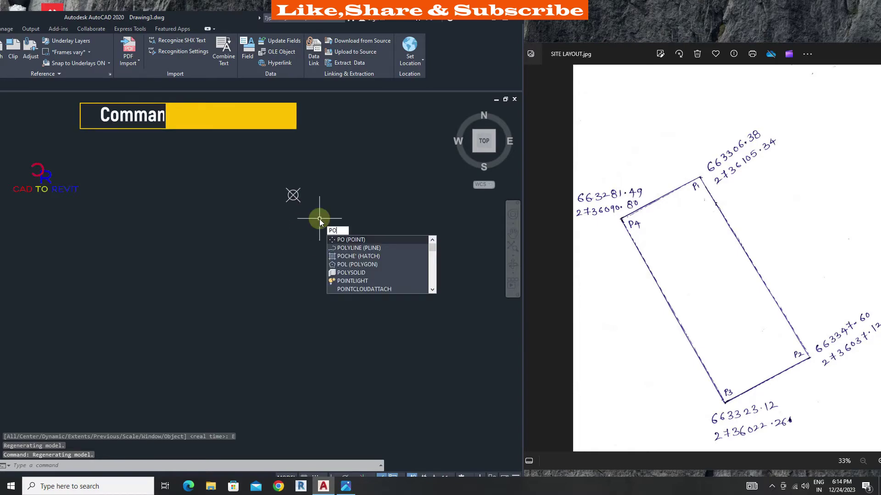
key(Return)
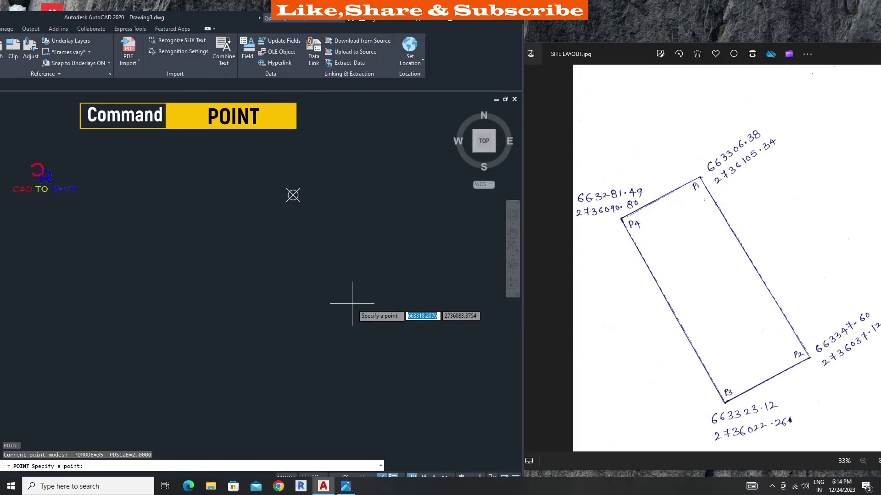
text(6633)
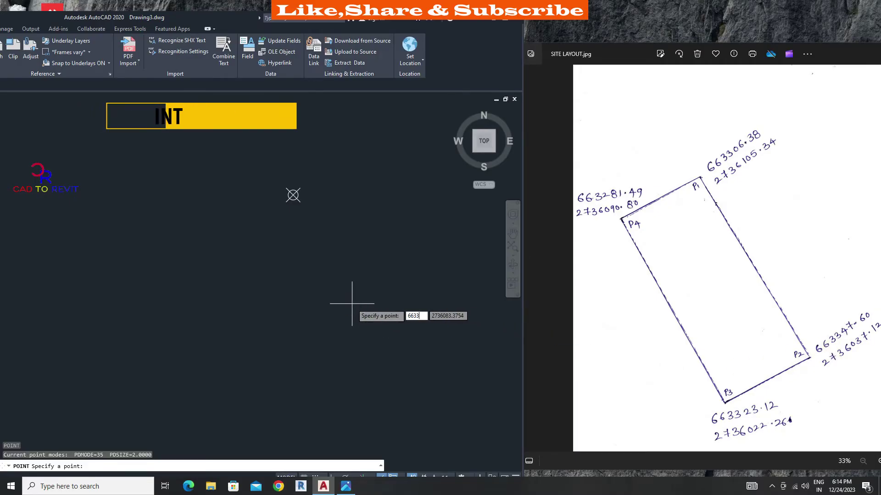
text(47.60)
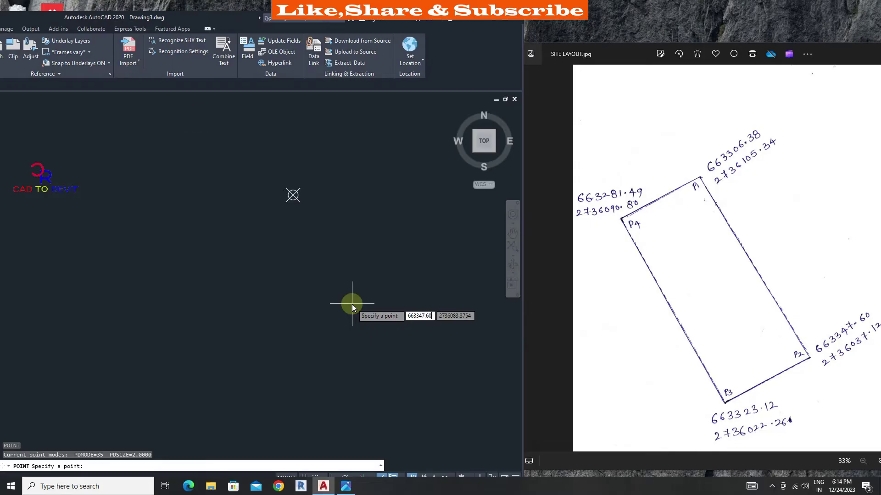
key(Tab)
text(2)
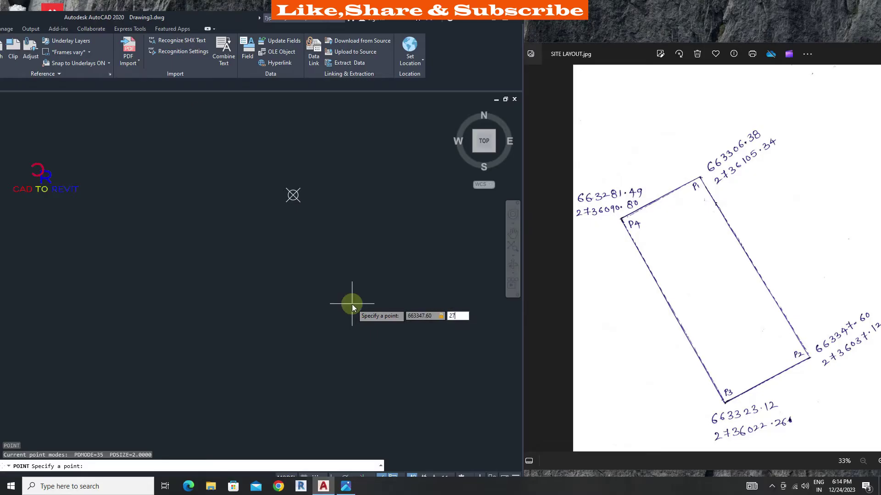
text(736037.12)
key(Return)
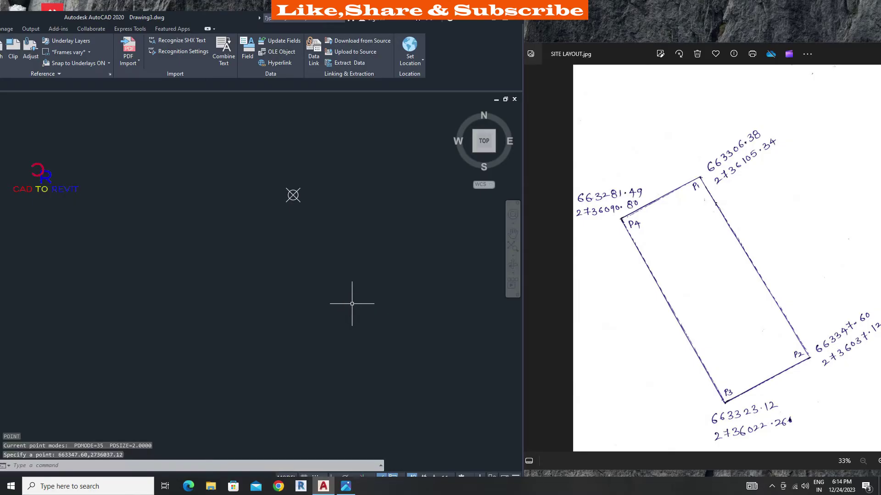
double_click(359, 315)
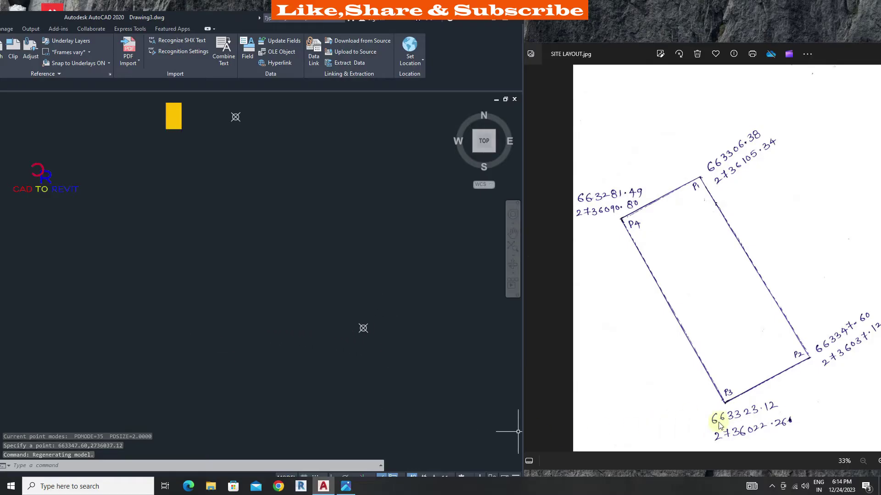
Place point P3 with the PO command at X 663323.12, Y 2736022.26.
text(PO)
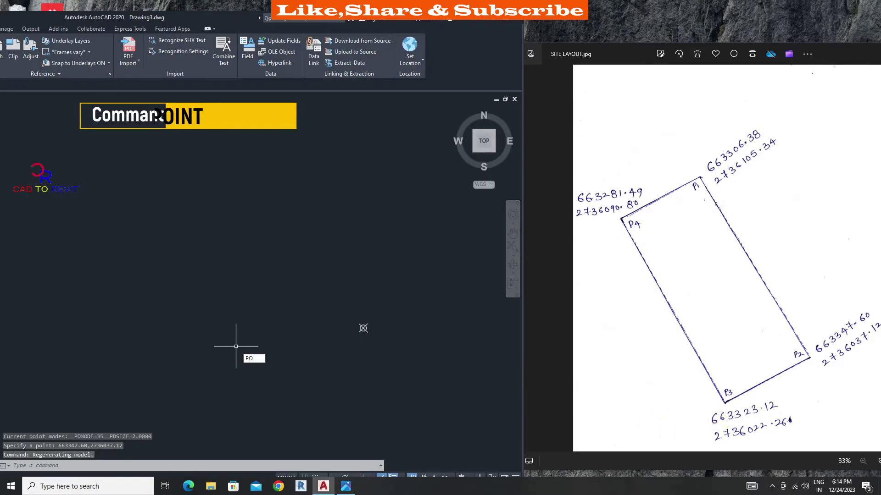
key(Return)
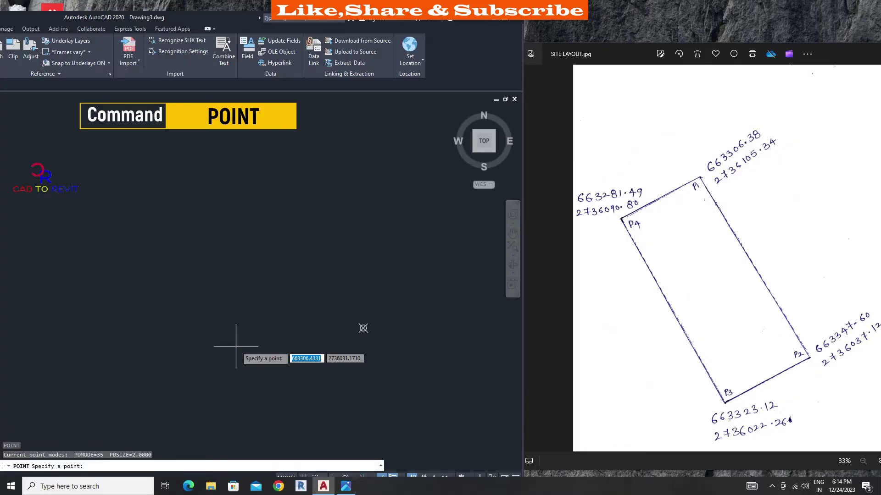
text(6633)
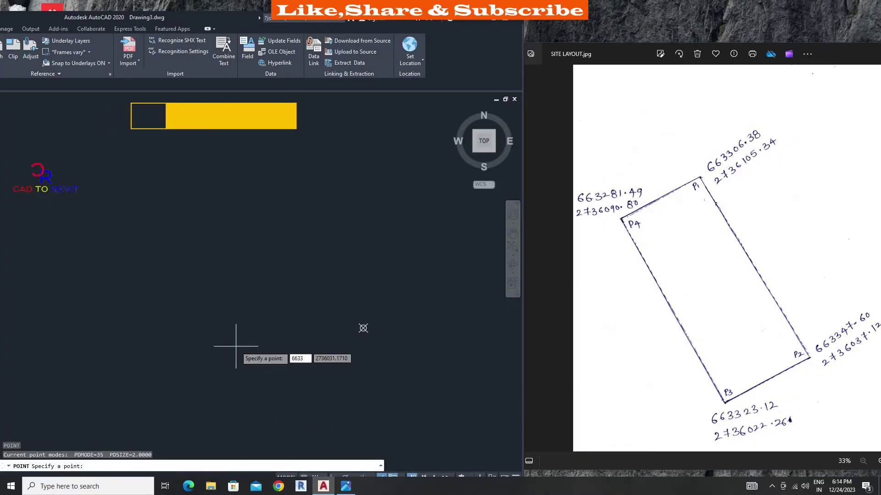
text(23)
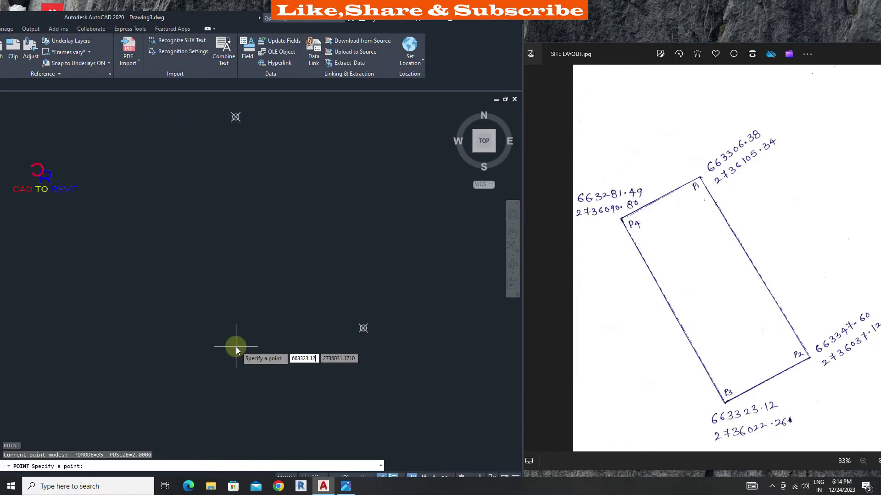
text(.12)
key(Tab)
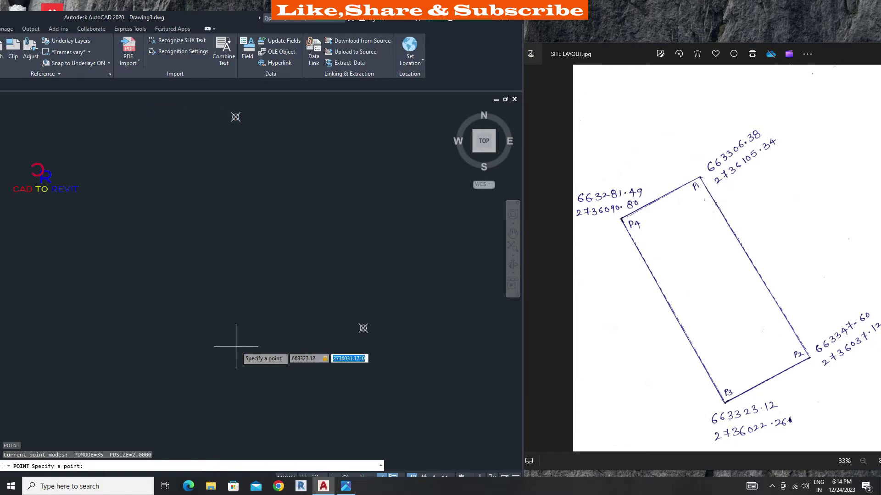
text(2736022)
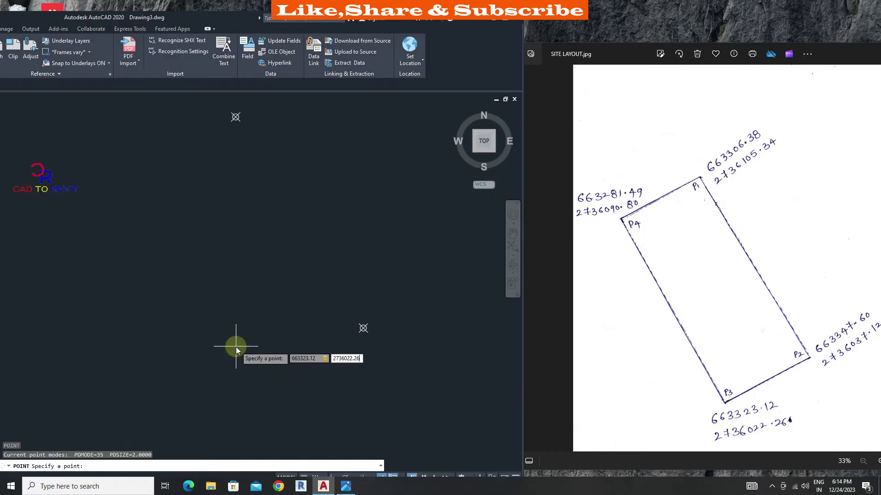
key(Return)
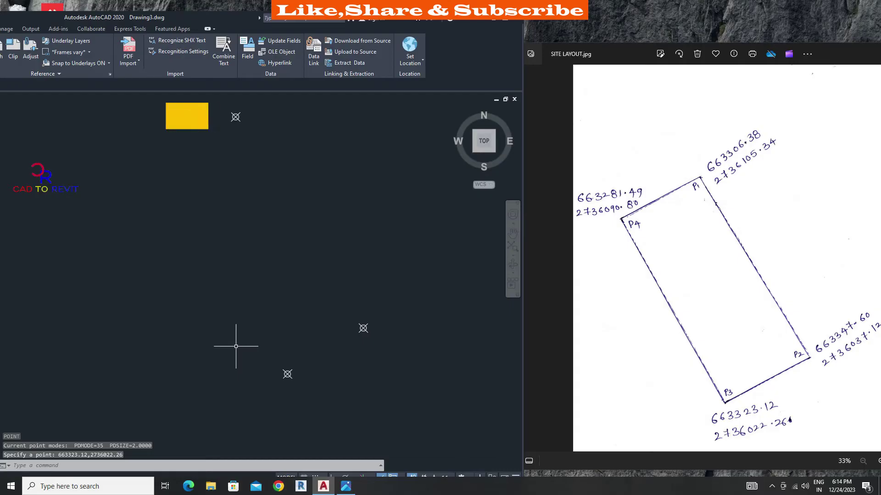
Place point P4 at 663281.49, 2736090.80 and maximize the AutoCAD window.
text(PO)
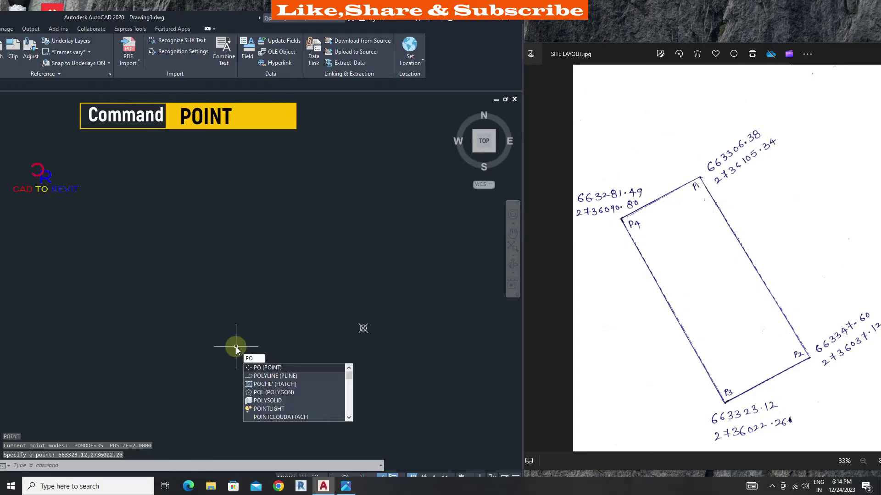
key(Return)
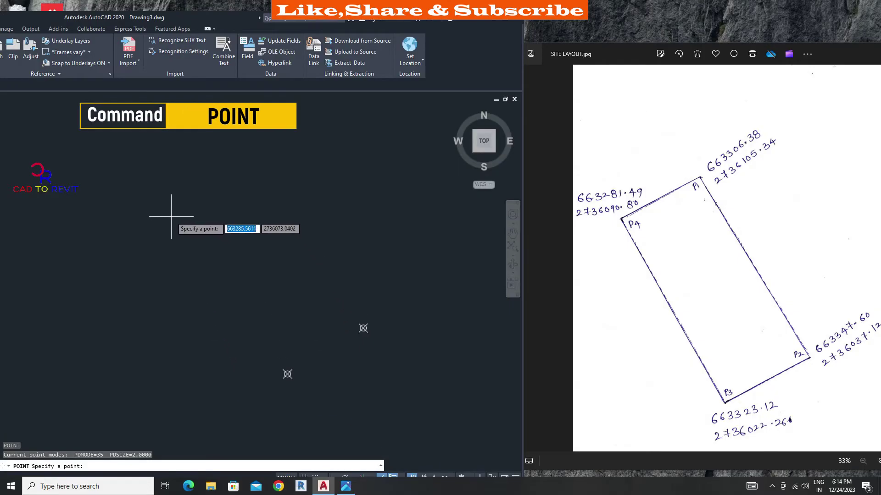
text(663)
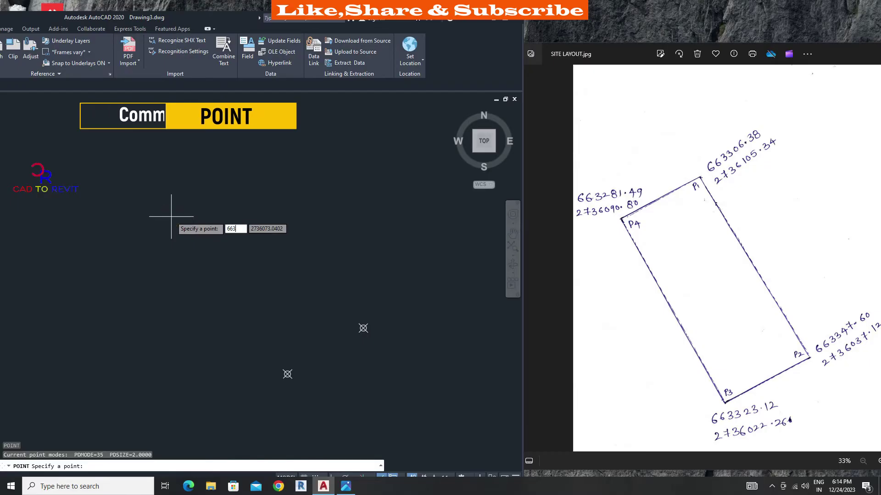
text(281.49)
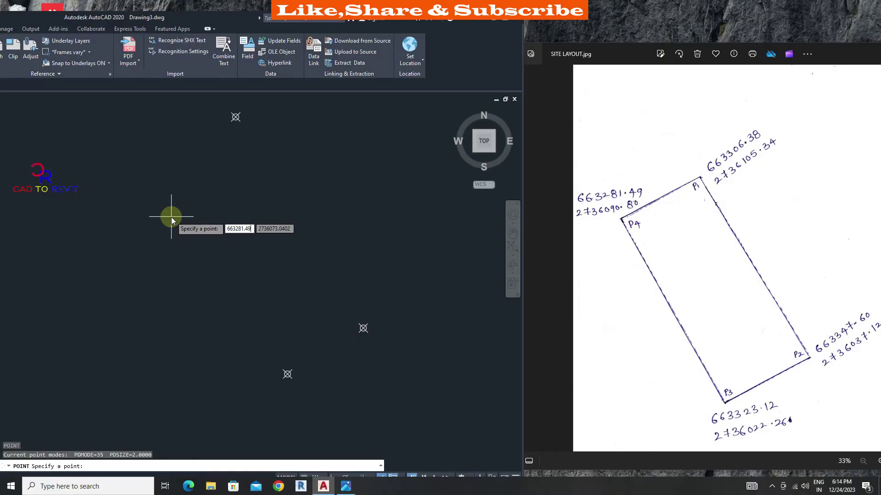
key(Tab)
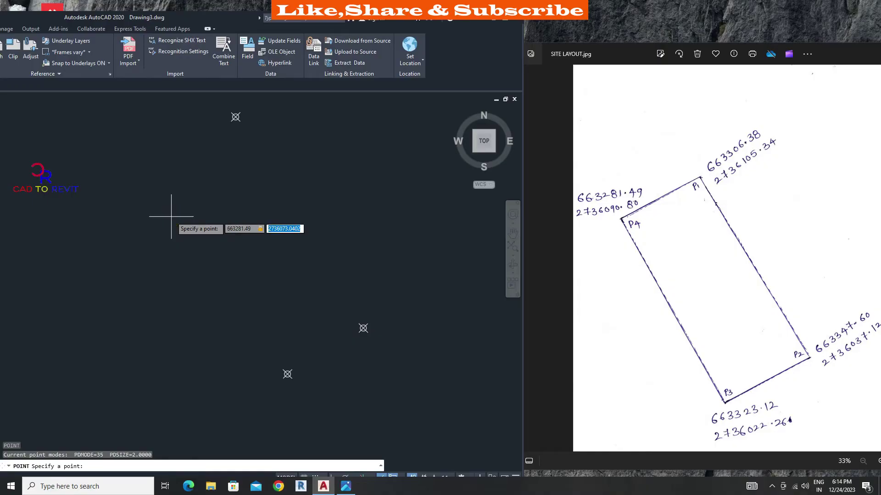
text(2736090.80)
key(Return)
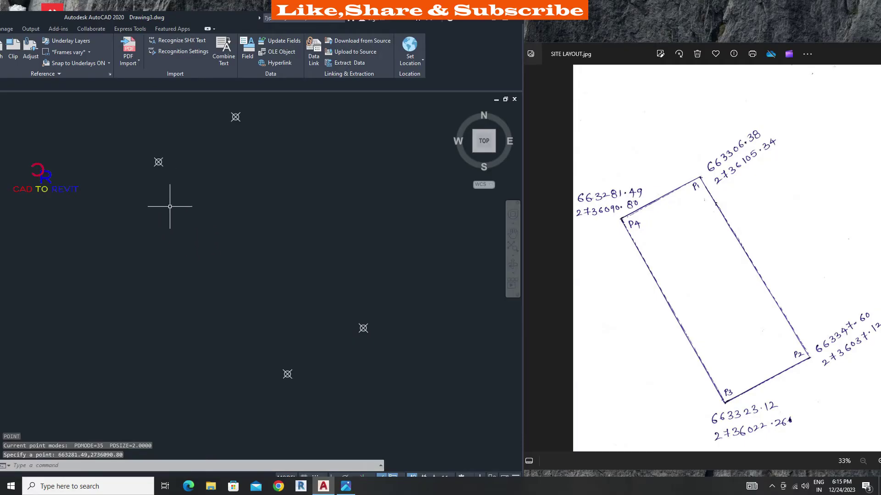
key(super+Up)
text(PL)
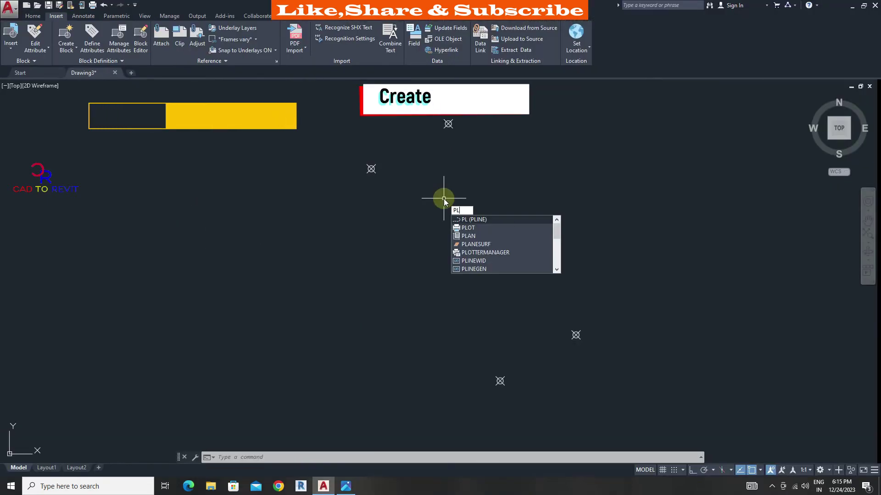
Draw a polyline snapping from P4 through P1, P2 and P3, then back to P4.
key(Return)
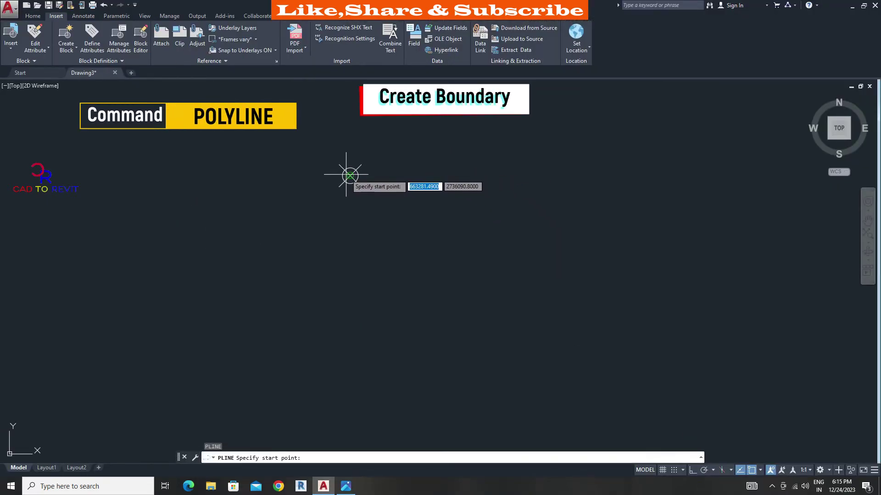
click(338, 195)
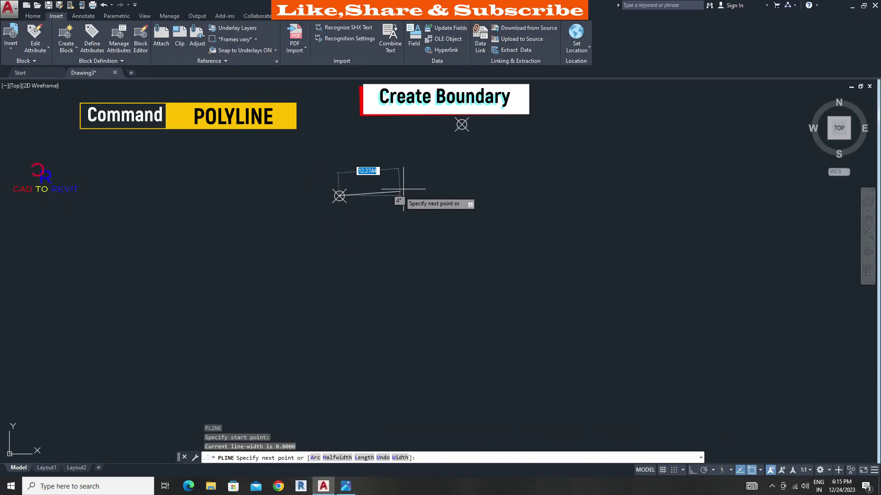
scroll(459, 124, up, 2)
click(459, 124)
scroll(461, 161, down, 3)
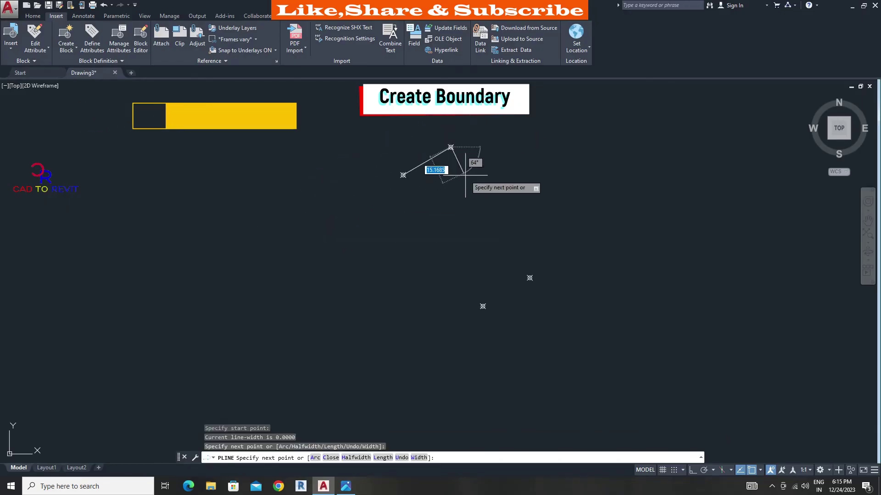
scroll(527, 262, up, 1)
click(527, 287)
scroll(447, 328, up, 4)
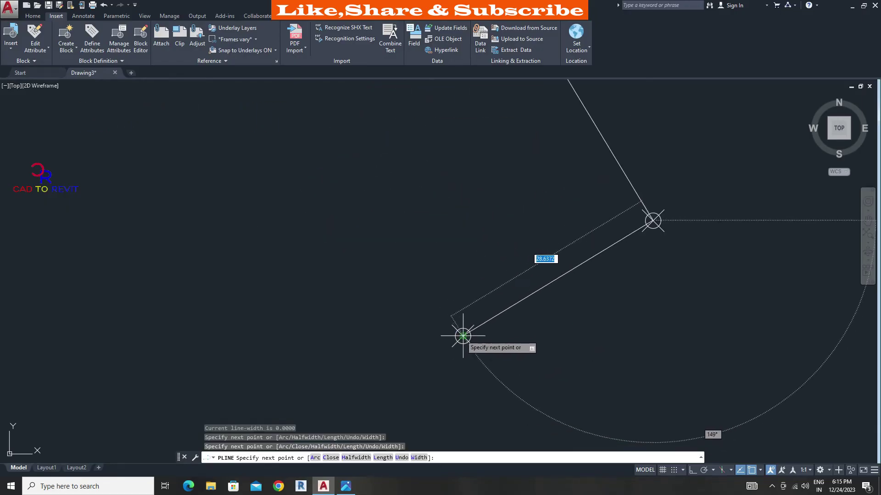
click(462, 335)
scroll(461, 331, down, 4)
scroll(336, 125, up, 3)
scroll(348, 151, down, 3)
click(364, 177)
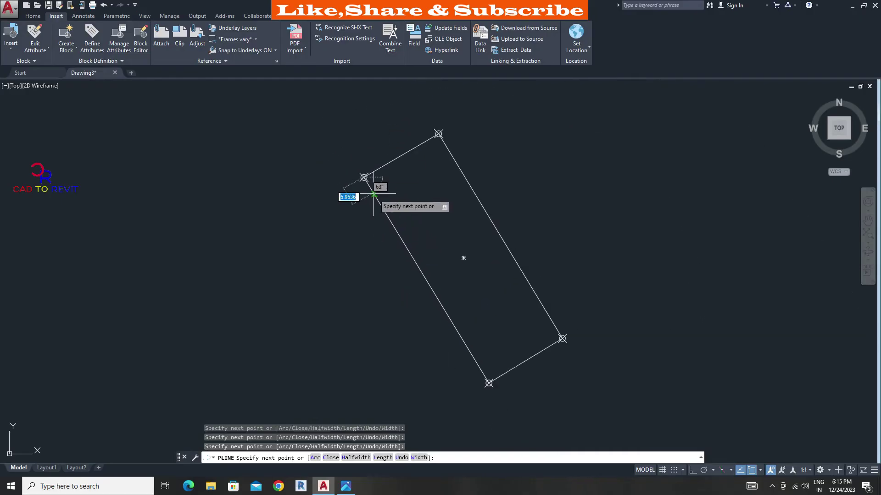
key(Return)
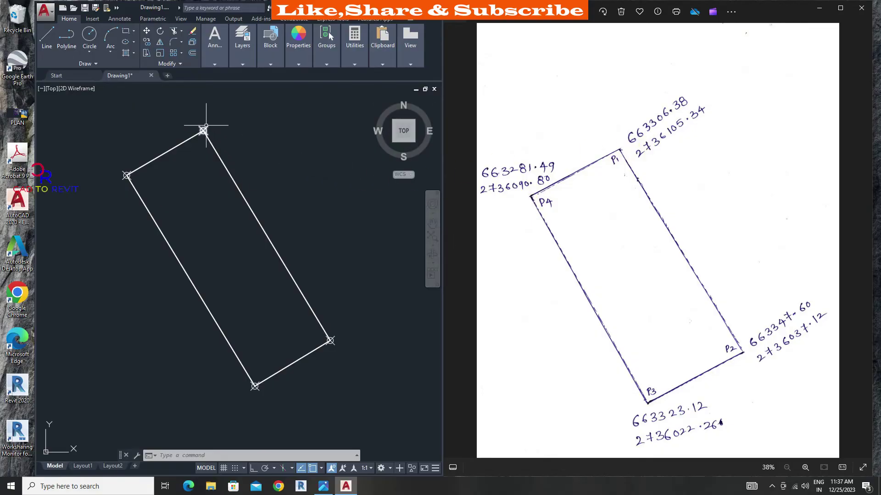
Check point P1's properties to verify its coordinates against the sketch.
double_click(213, 126)
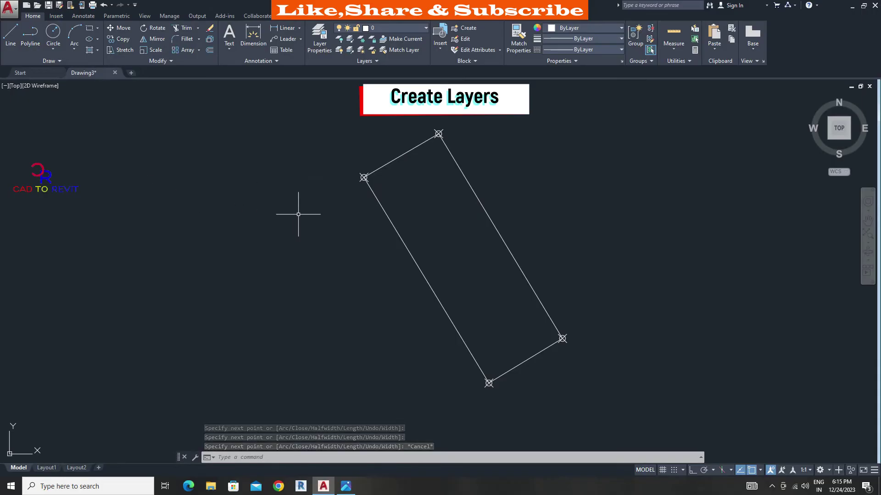
click(56, 16)
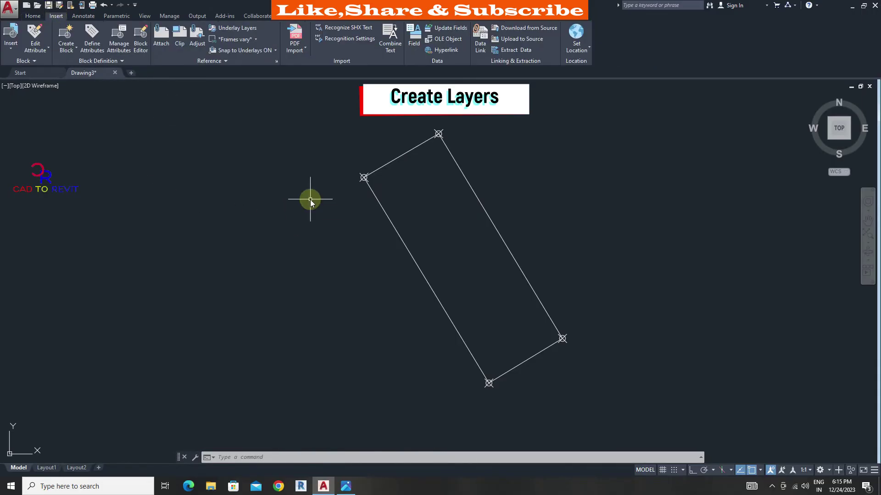
Create layer PLOT BOUNDARY with colour red and 0.30 mm lineweight.
text(LA)
key(Return)
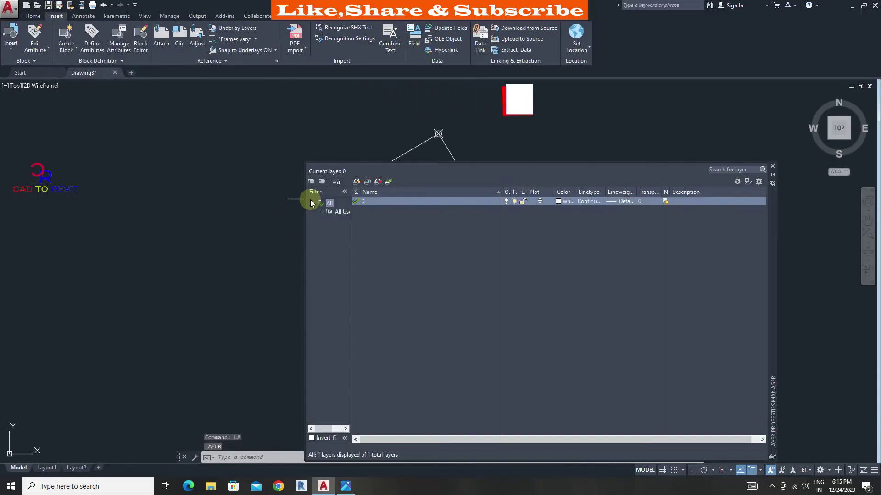
click(357, 182)
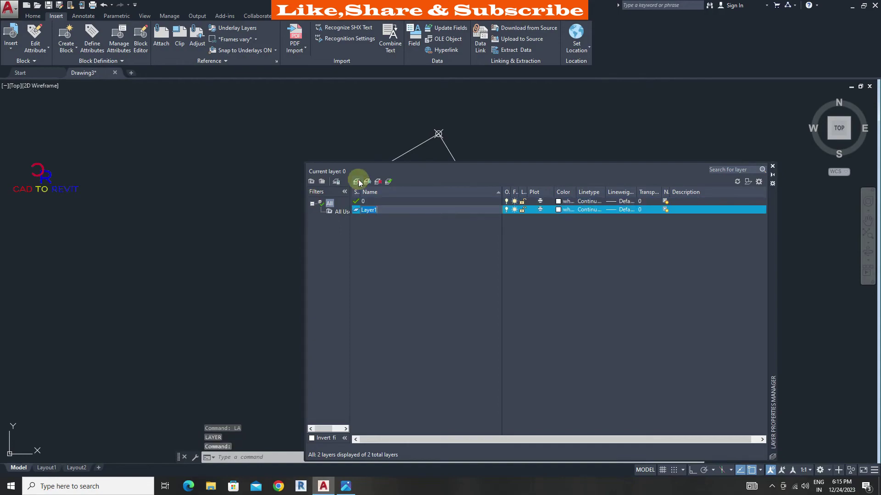
text(PLOT BOUNDARY)
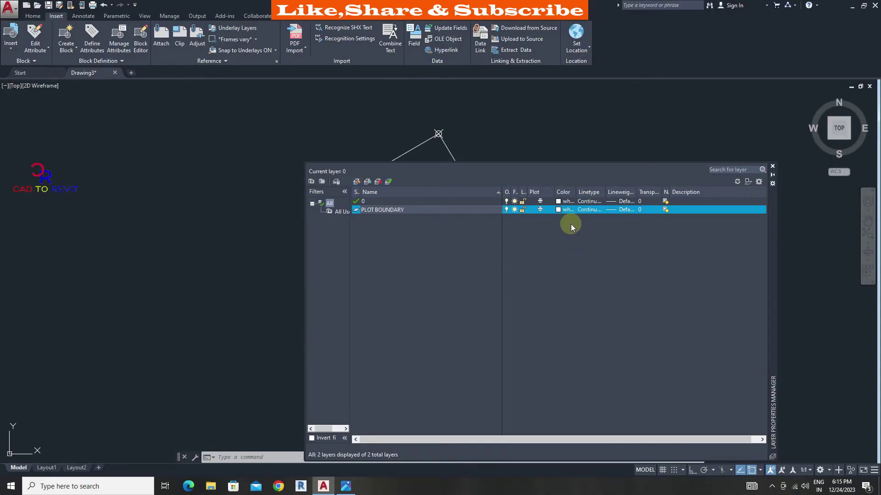
click(561, 211)
click(371, 262)
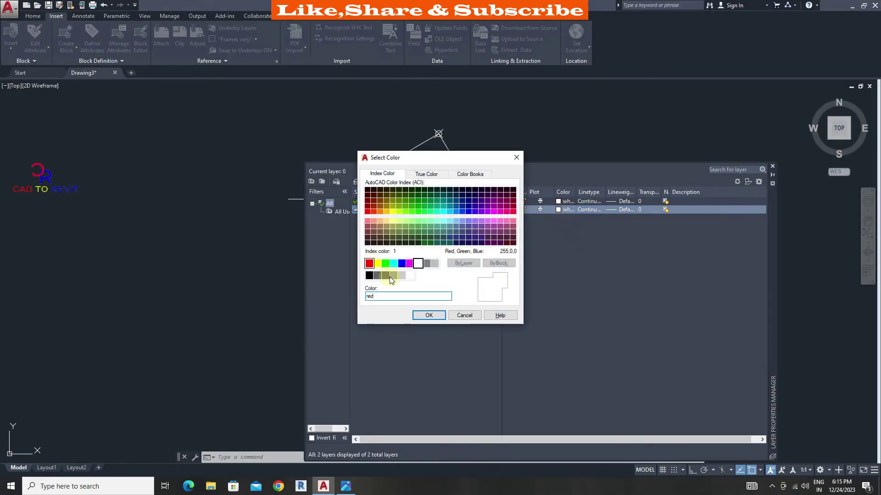
click(429, 313)
click(624, 209)
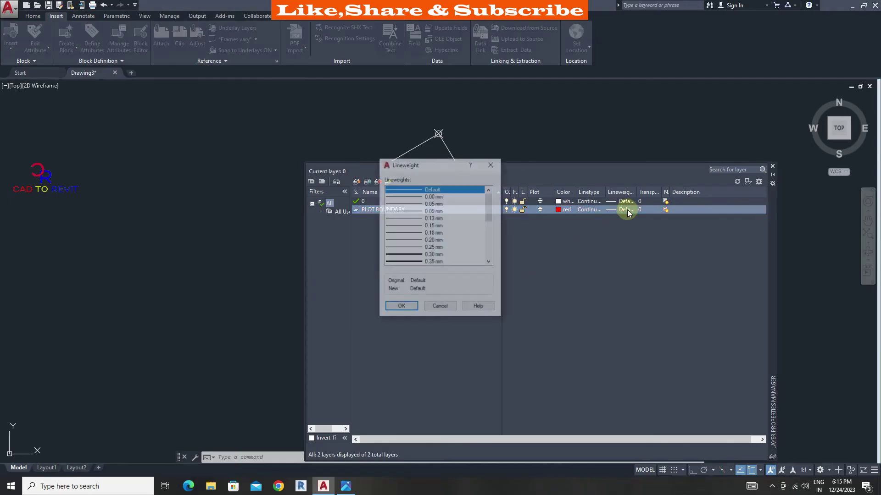
click(431, 255)
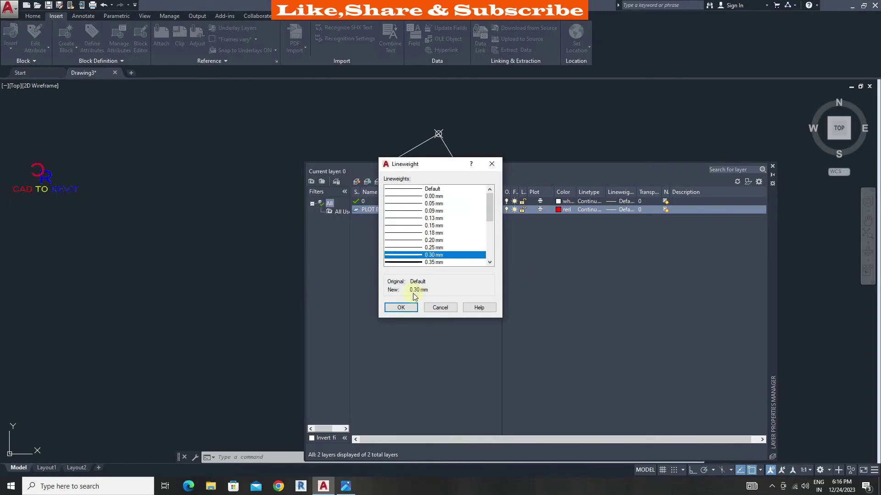
click(411, 310)
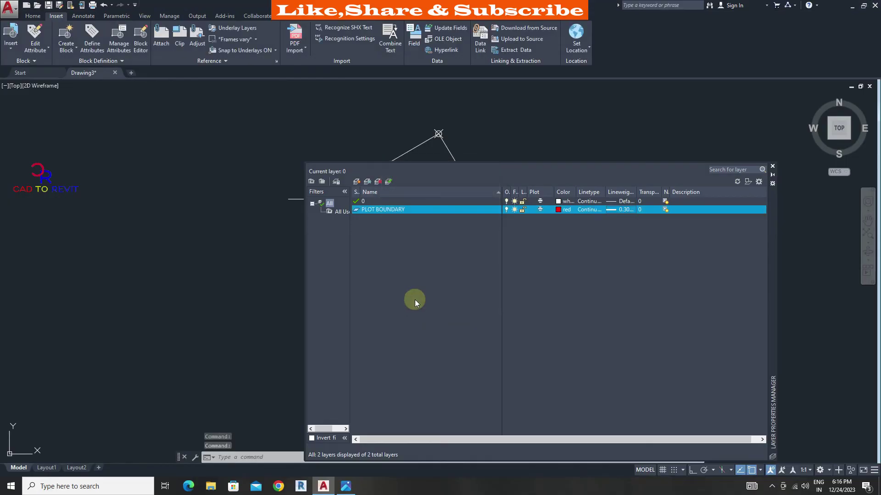
Add a POINT layer with colour 8 and close the Layer Properties Manager.
click(357, 182)
text(PO)
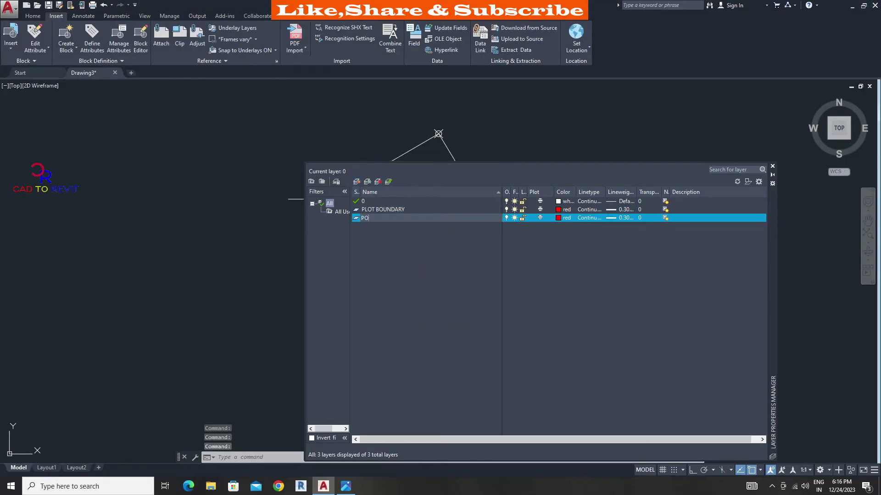
text(INT)
key(Return)
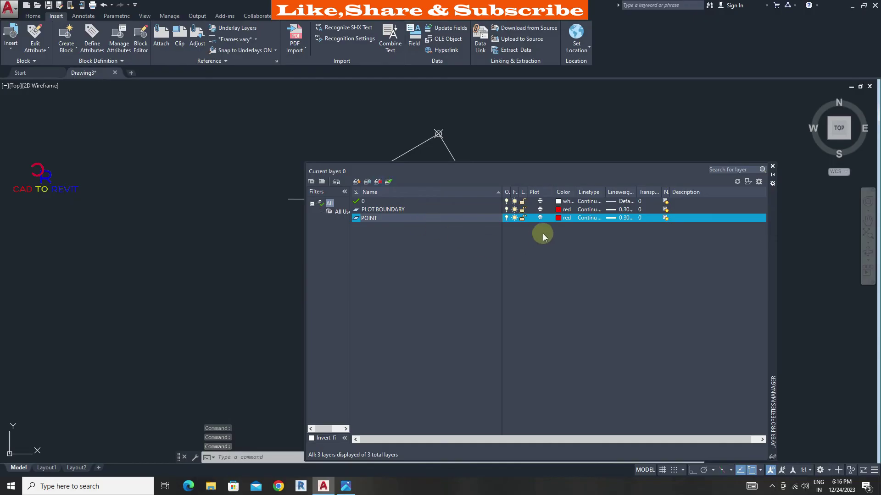
click(559, 219)
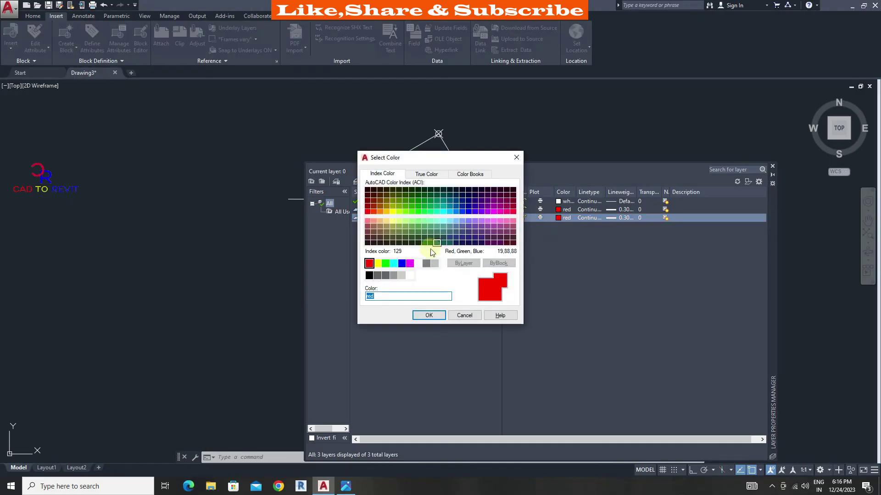
click(426, 263)
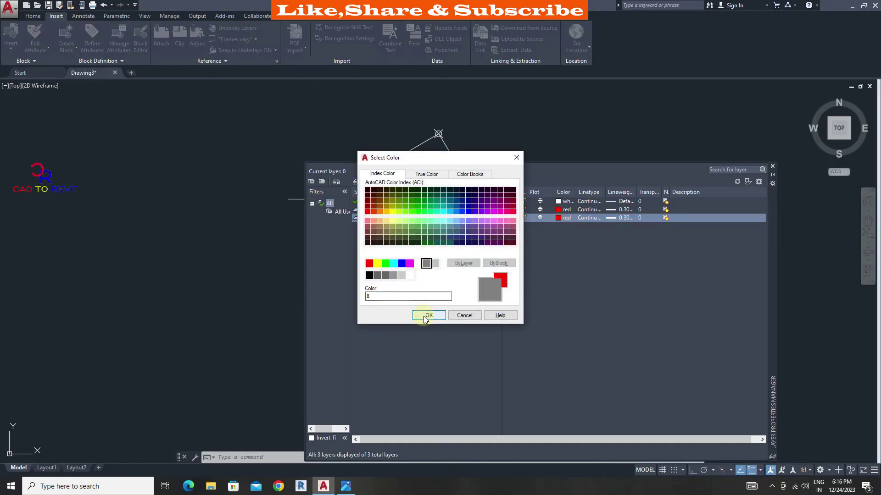
click(429, 315)
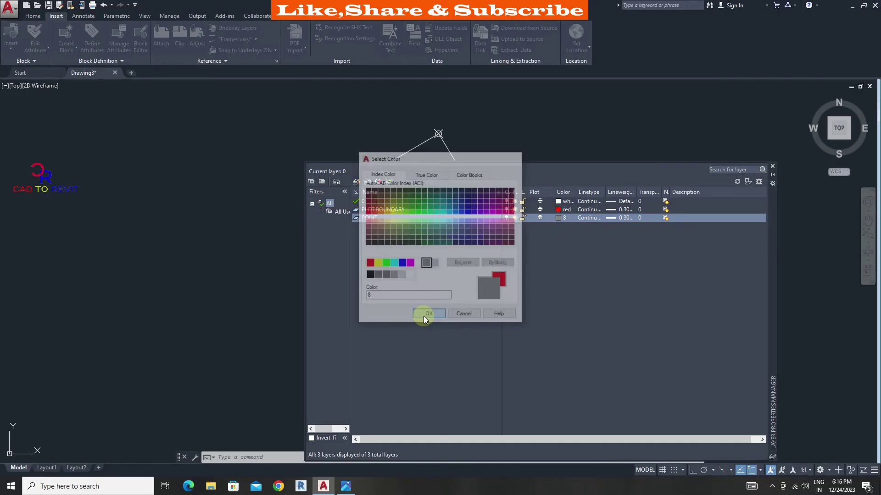
click(772, 166)
Move the boundary polyline onto the red PLOT BOUNDARY layer.
click(530, 190)
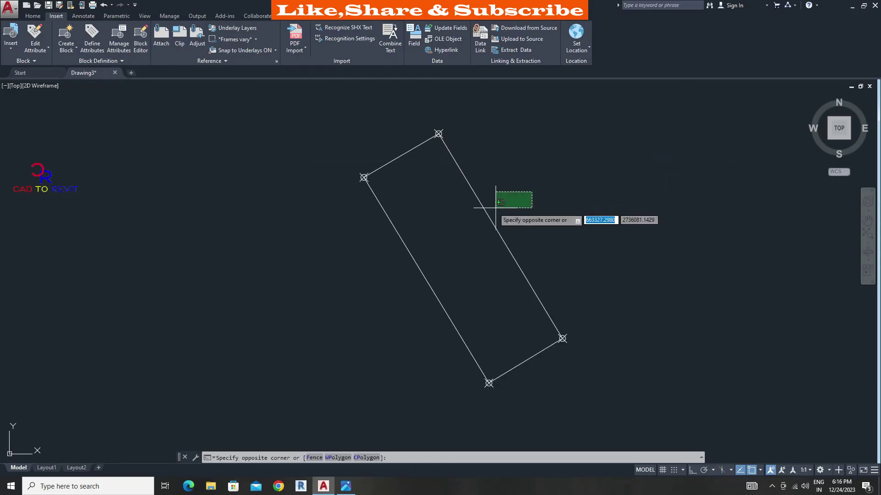
click(475, 215)
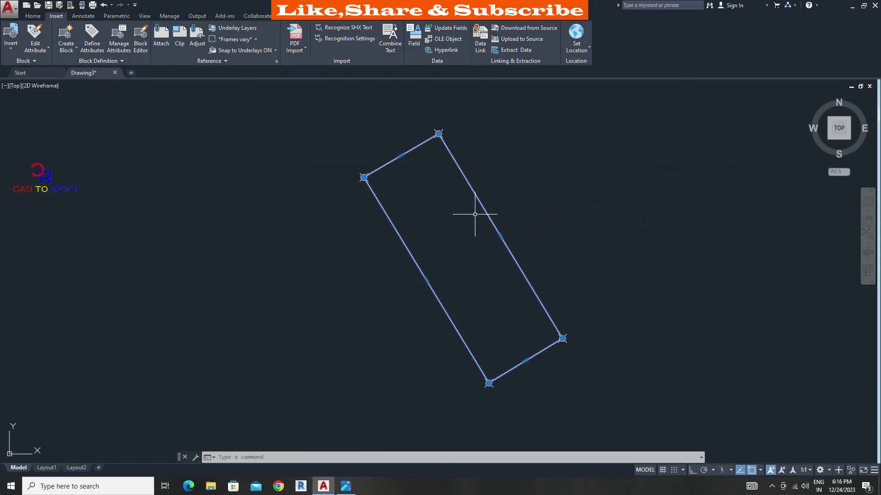
click(33, 15)
click(379, 30)
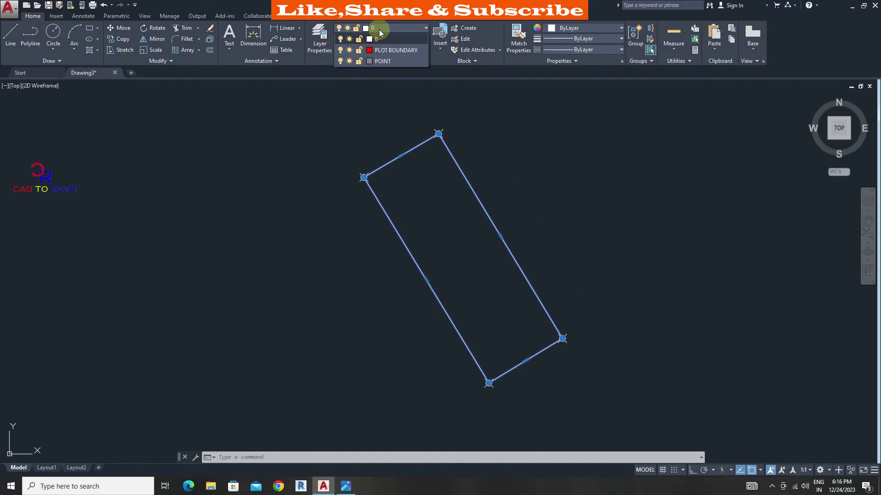
click(392, 50)
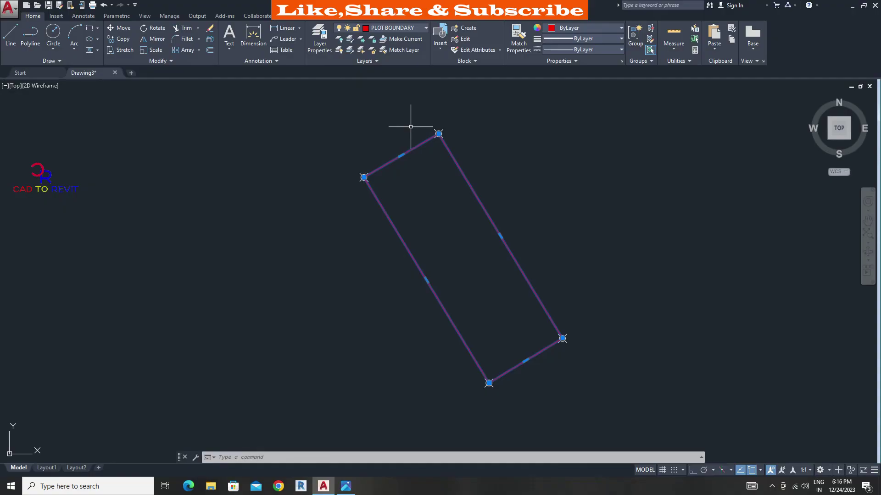
key(Escape)
Move the four surveyed points onto the POINT layer.
click(295, 109)
click(477, 189)
click(368, 338)
click(591, 417)
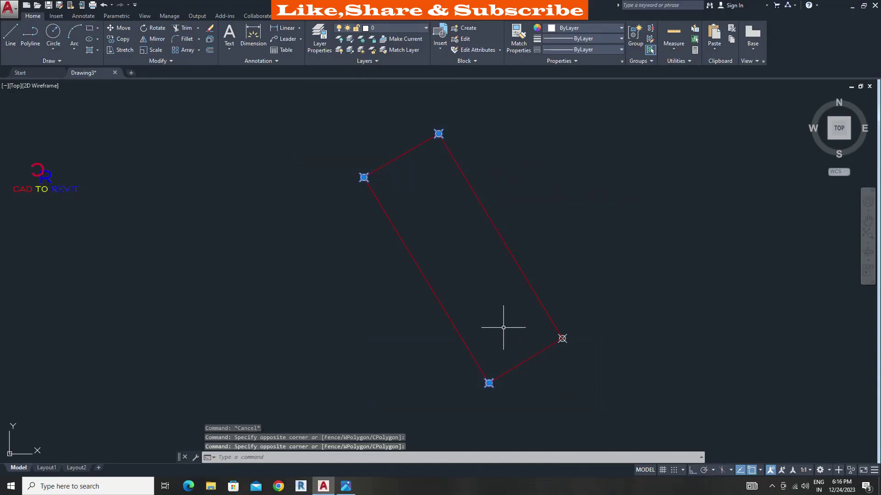
click(392, 30)
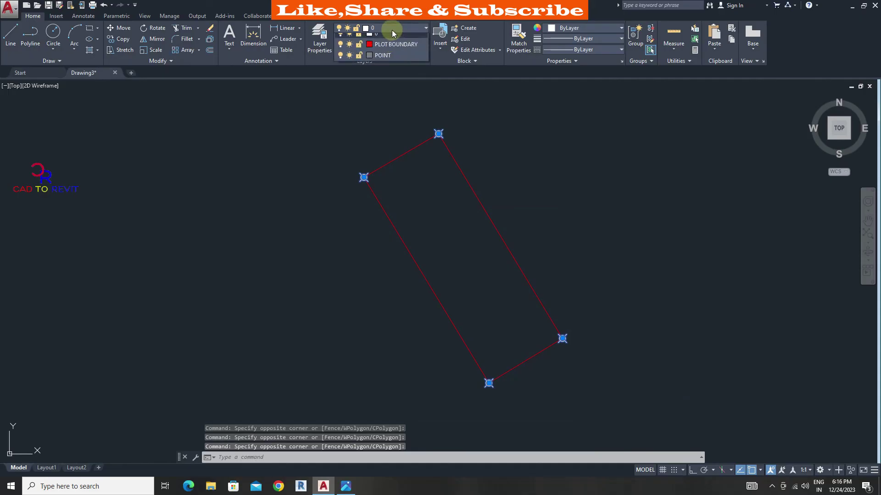
click(382, 61)
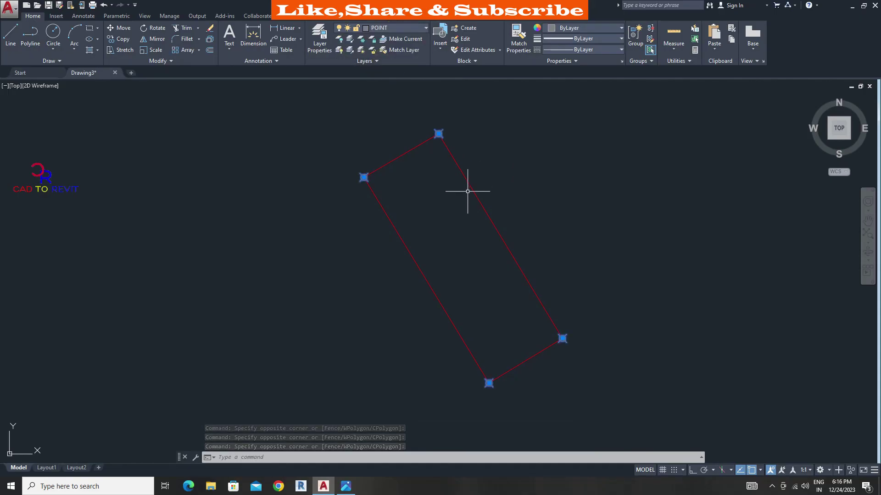
key(Escape)
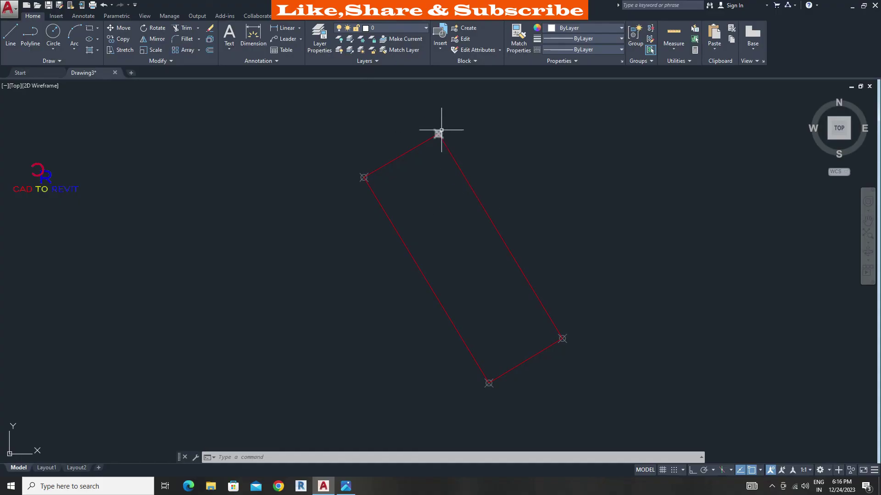
Turn off the POINT layer so the four points disappear, leaving the red boundary.
click(407, 29)
click(342, 61)
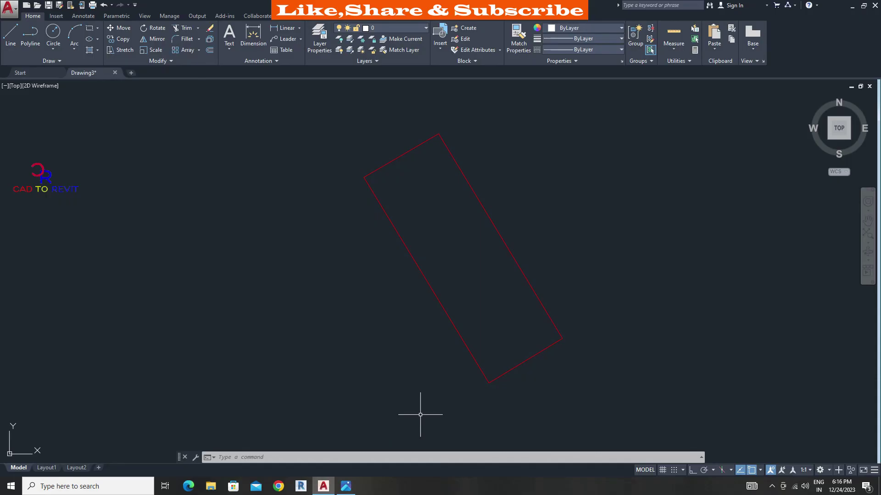
click(772, 486)
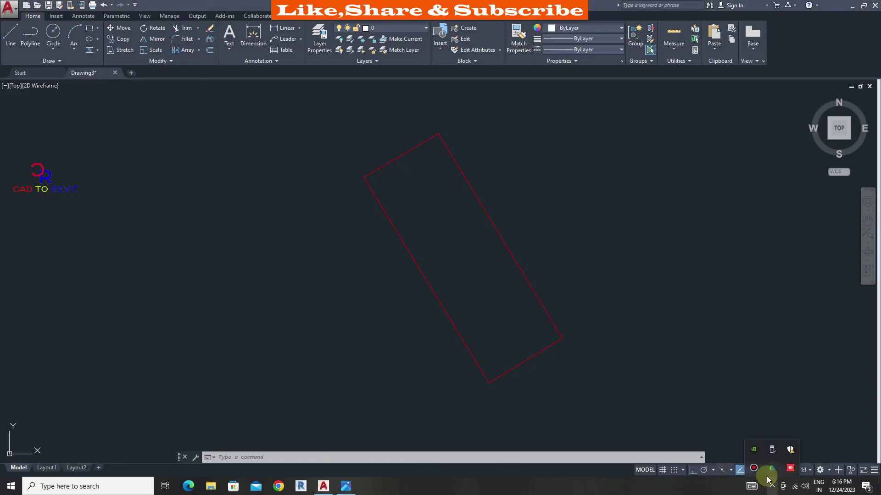